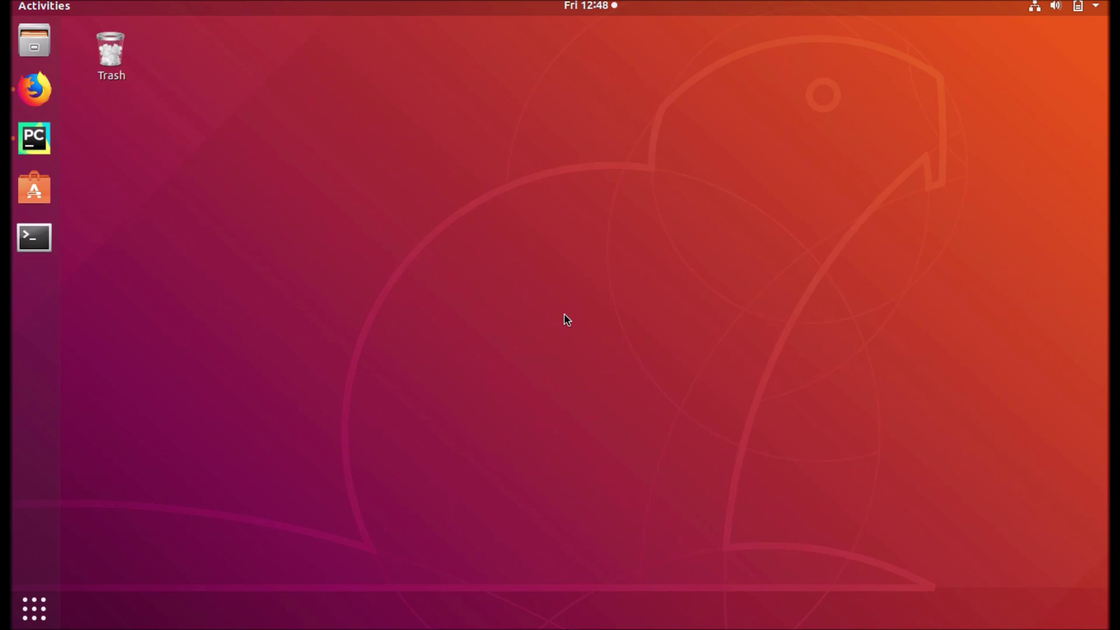
Run 'python3 odoo-bin scaffold my_module my_addons' in PyCharm's terminal
click(35, 138)
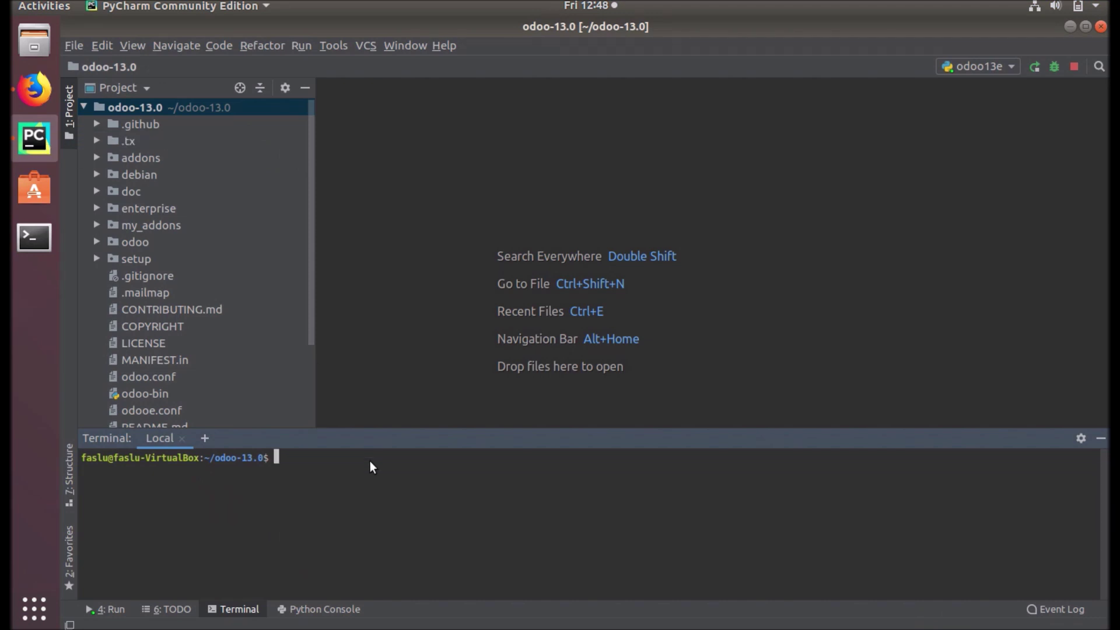
text(p)
text(ython)
text(3 odoo-bin sc)
text(affold )
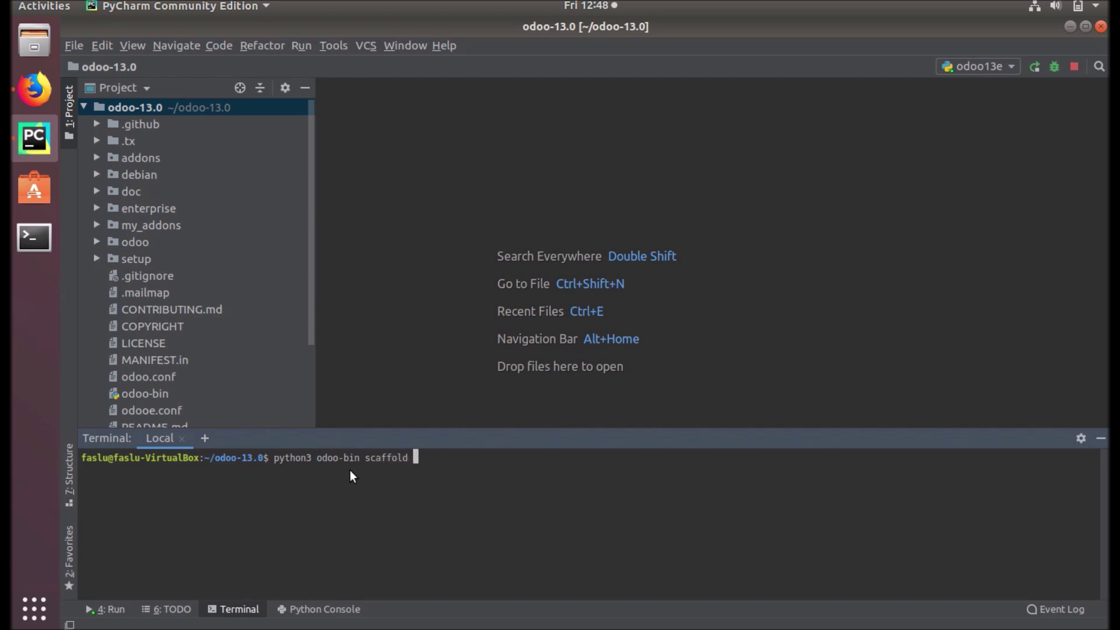
text(m)
text(y_module)
text( m)
click(96, 226)
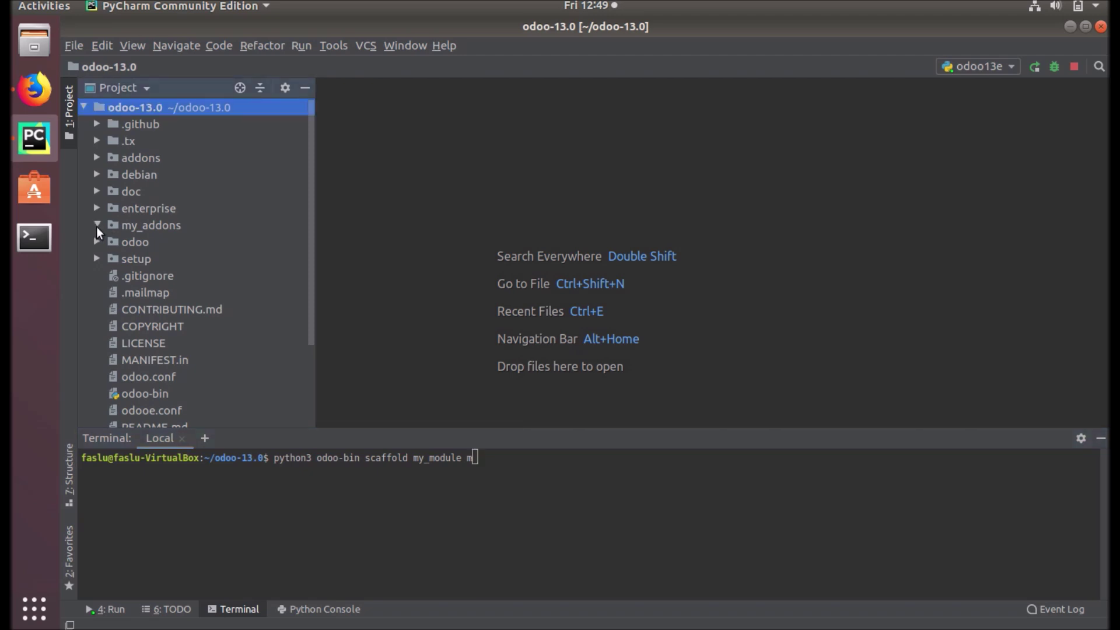
click(505, 460)
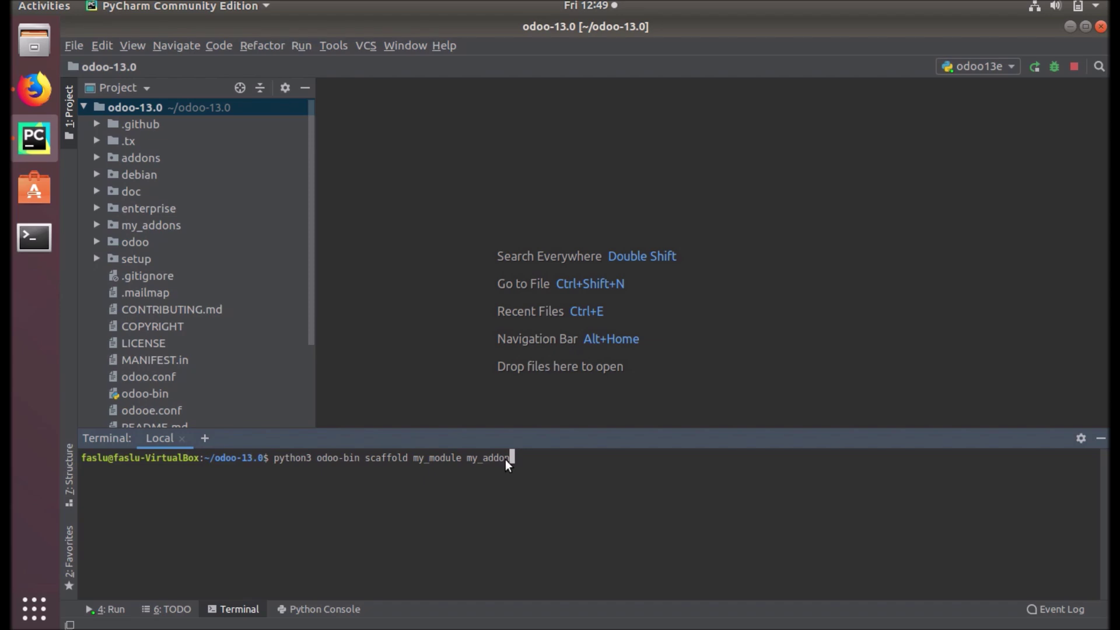
key(Return)
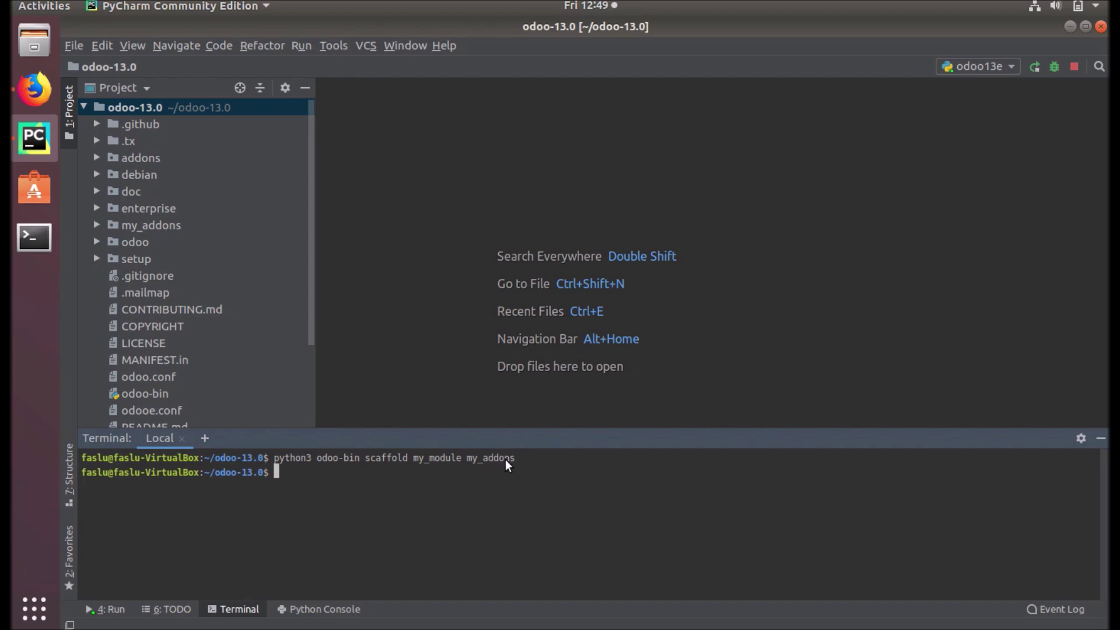
Expand my_addons and my_module in the Project tree, then open __manifest__.py
click(97, 226)
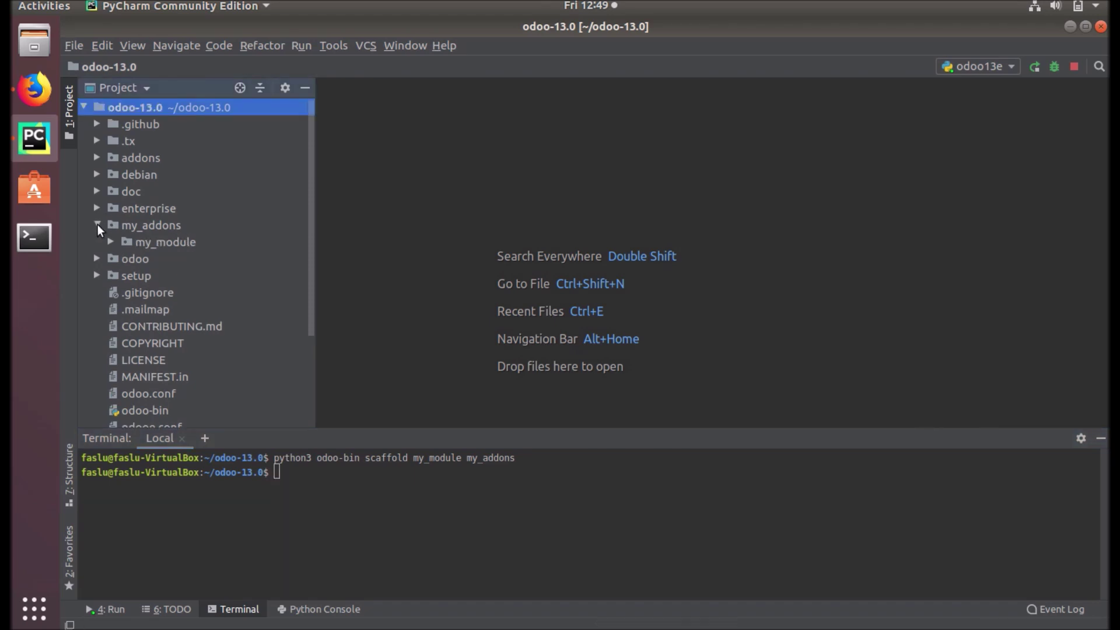
double_click(151, 241)
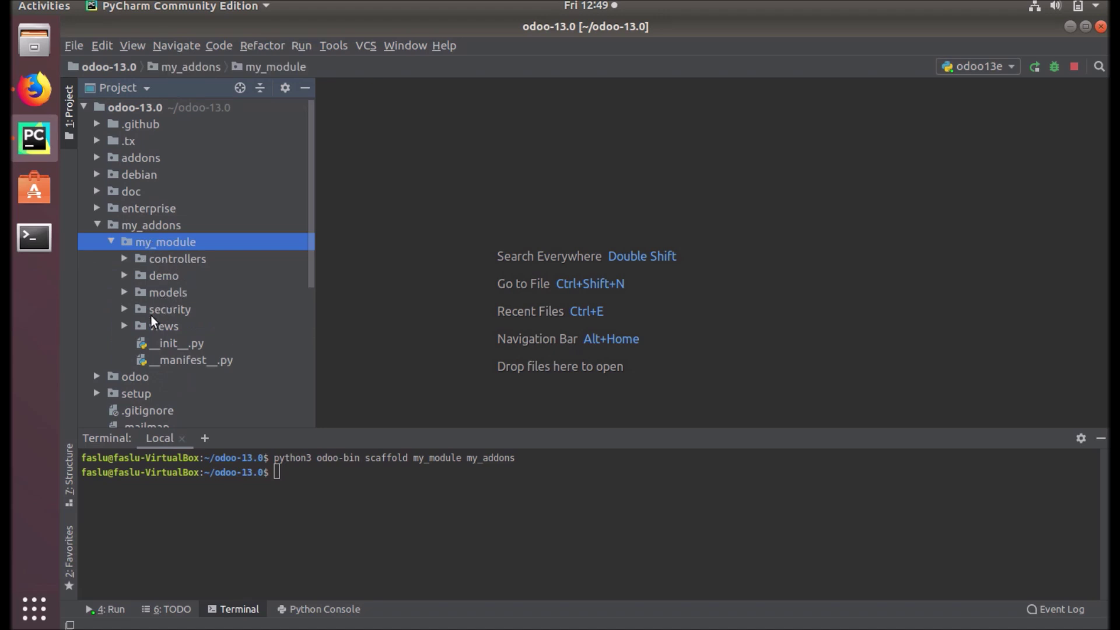
double_click(180, 359)
Select all the contents of __manifest__.py in the editor
key(ctrl+a)
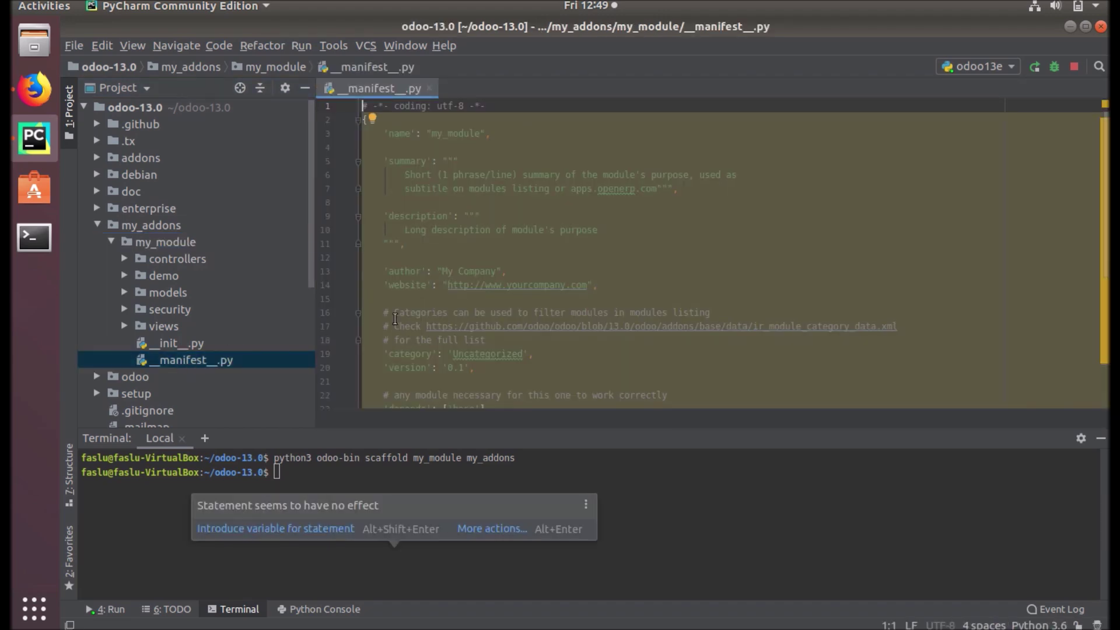
scroll(394, 317, down, 1)
scroll(393, 318, down, 2)
scroll(394, 318, down, 2)
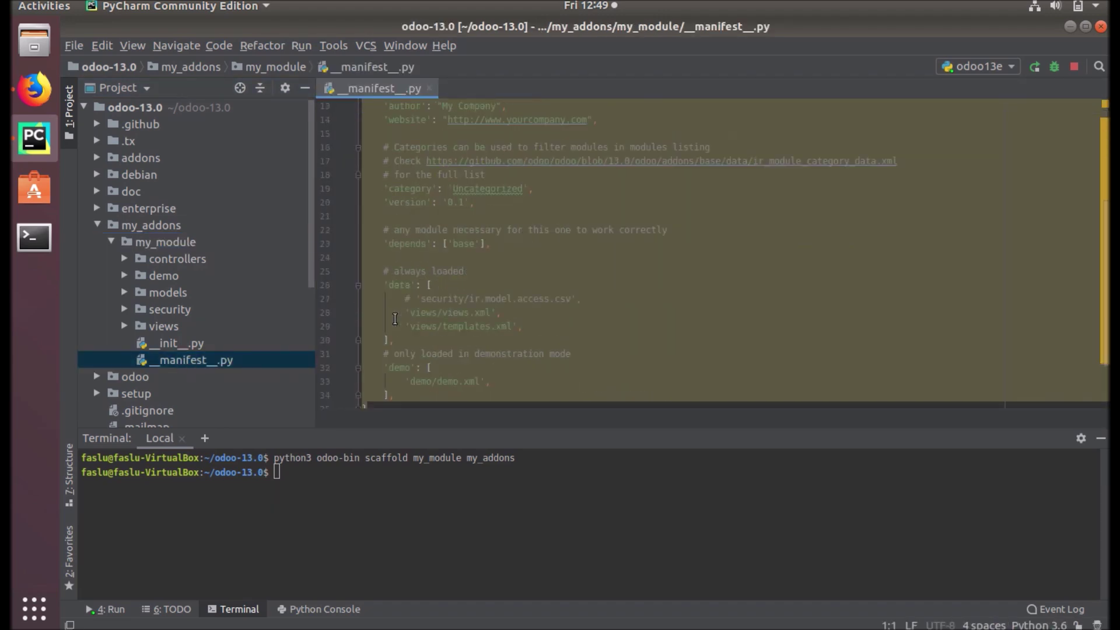
scroll(393, 318, down, 2)
scroll(394, 318, up, 6)
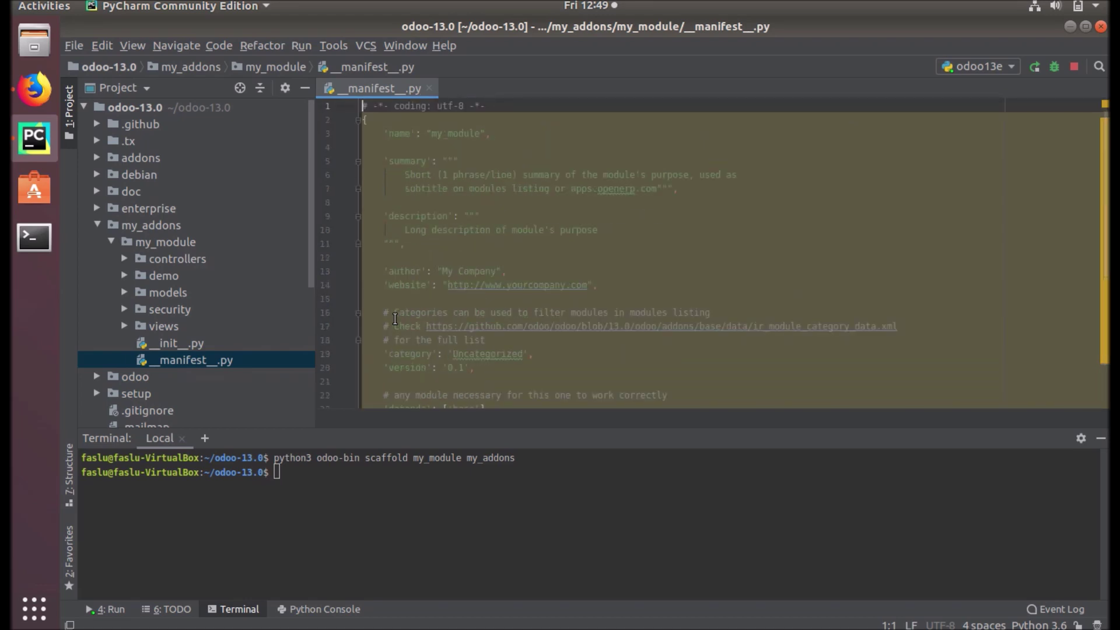